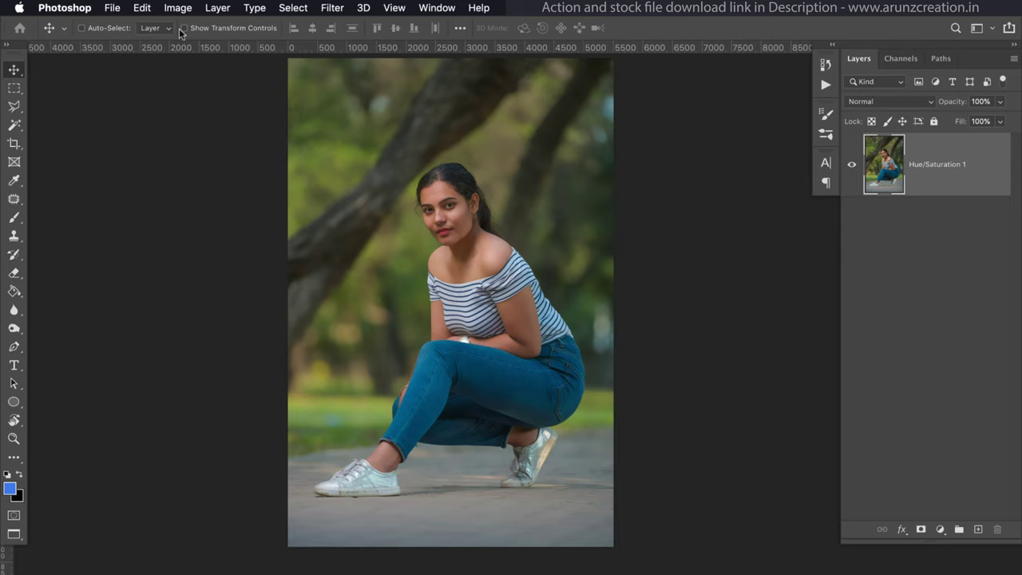
# Step: Convert the portrait to Lab Color mode and display its Lab, Lightness, a and b channels
pyautogui.click(177, 8)
pyautogui.moveTo(186, 25)
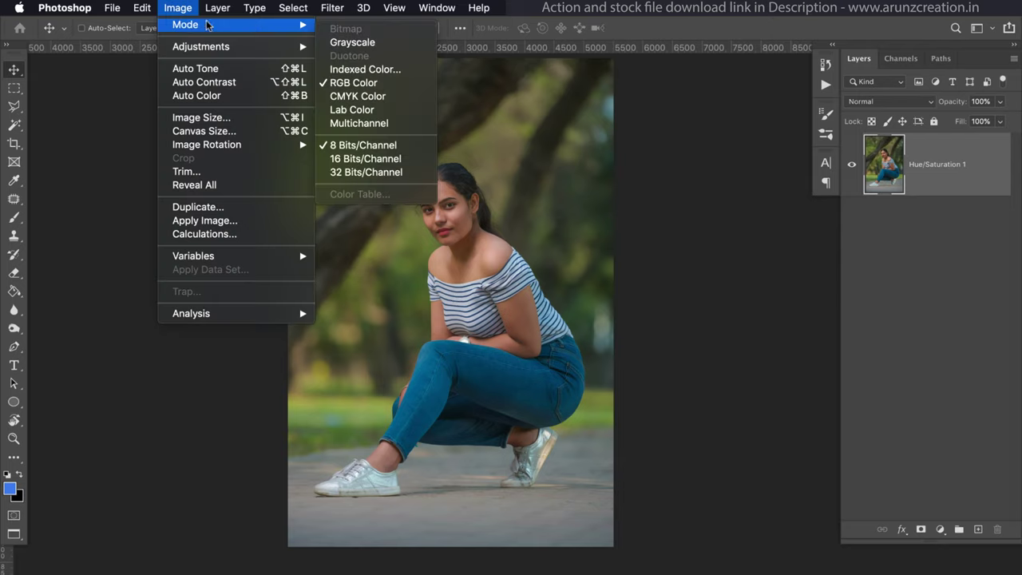
pyautogui.click(364, 111)
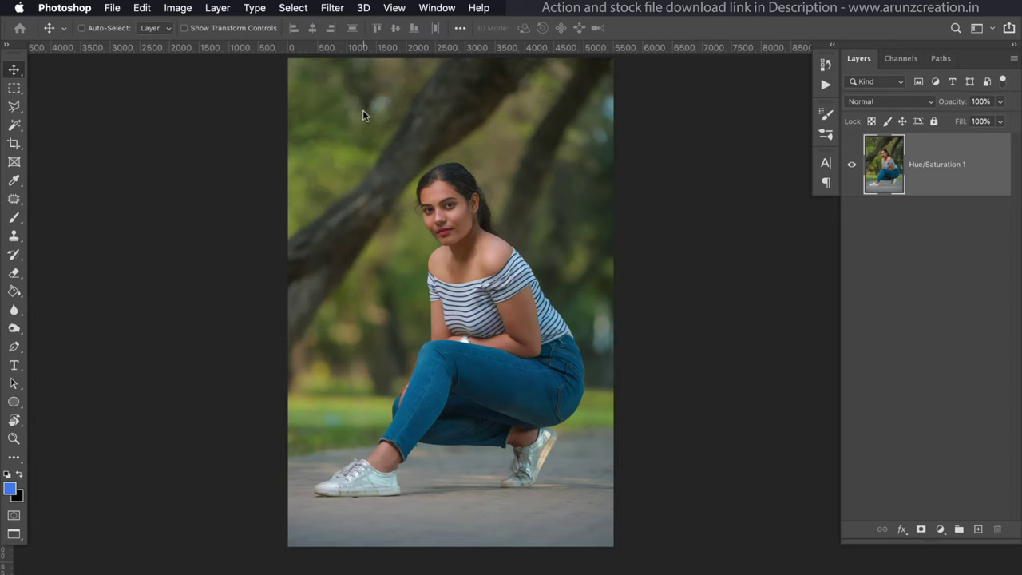
pyautogui.click(915, 61)
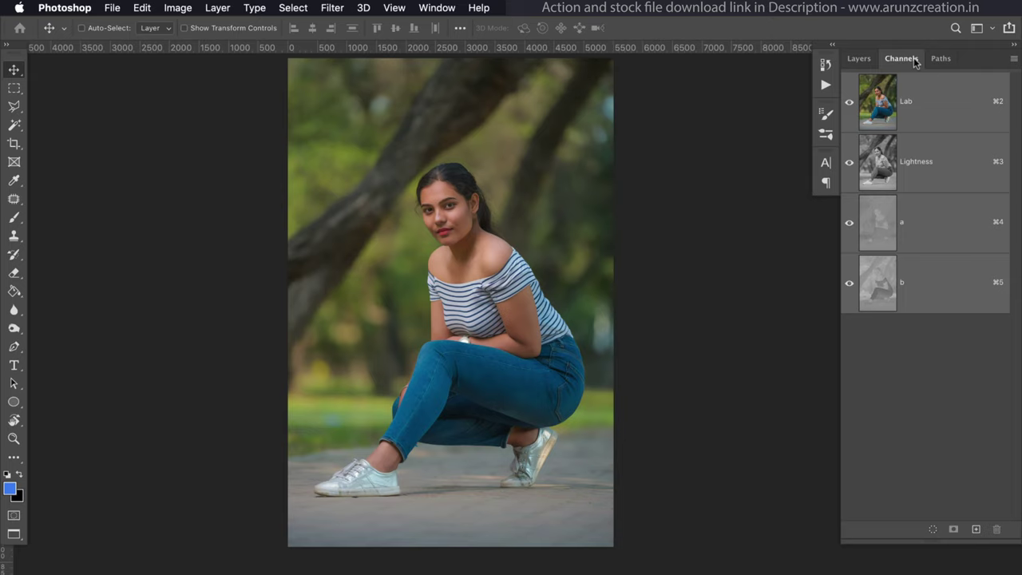
# Step: Copy the entire a channel into the b channel, then return to the Lab composite view
pyautogui.click(936, 230)
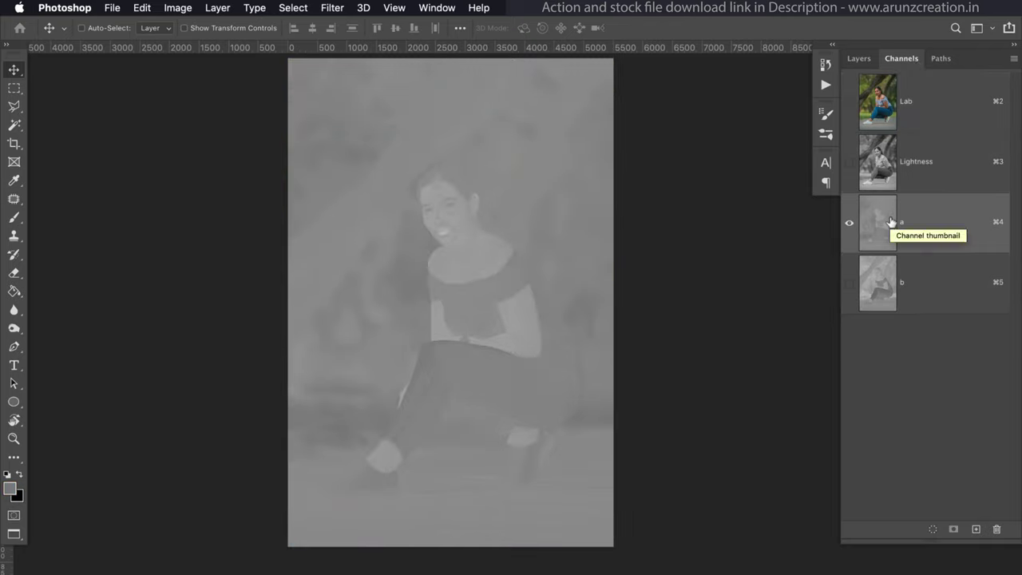
pyautogui.keyDown('super'); pyautogui.click(891, 223); pyautogui.keyUp('super')
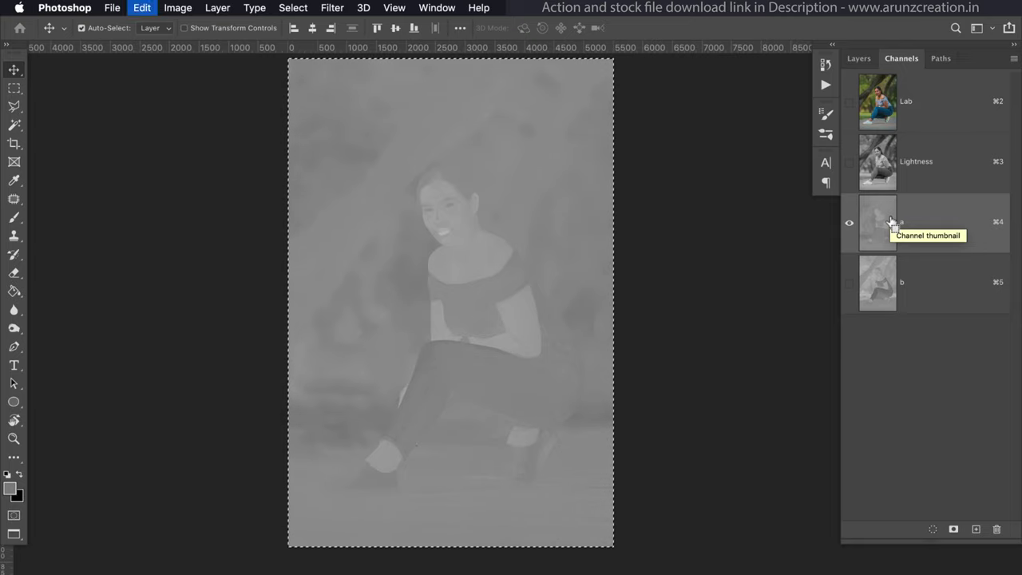
pyautogui.click(883, 286)
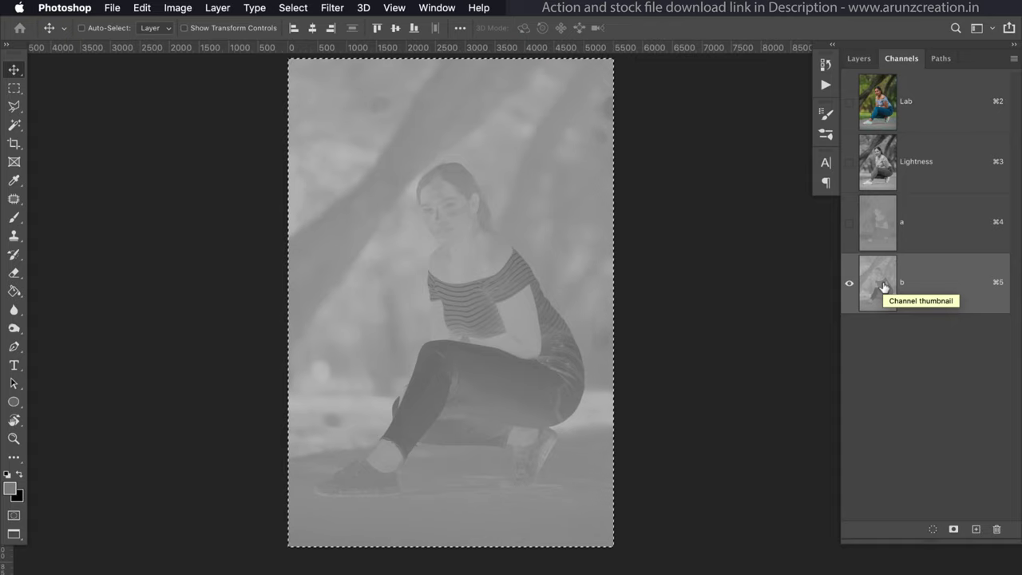
pyautogui.hotkey('ctrl', 'c')
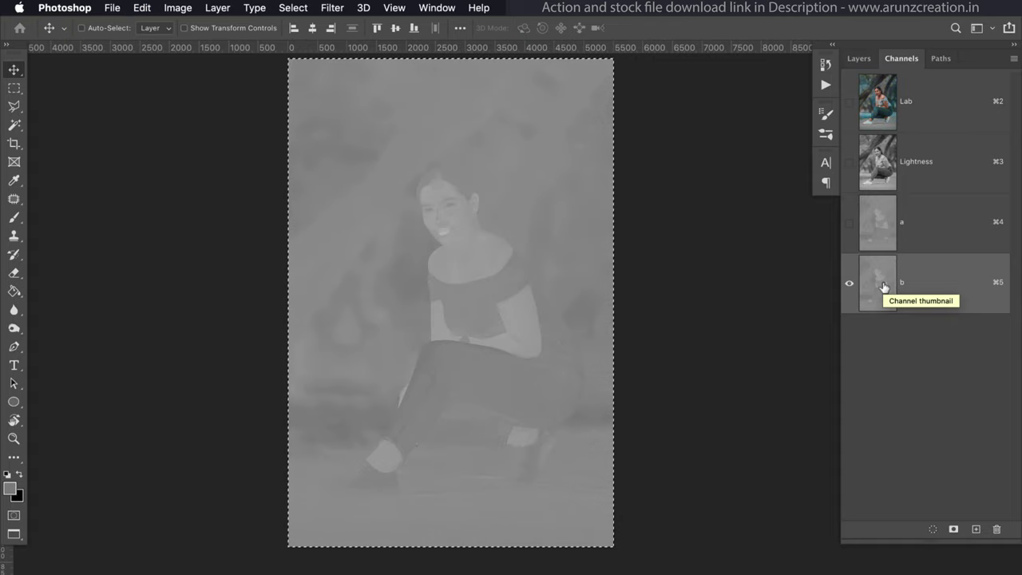
pyautogui.click(942, 110)
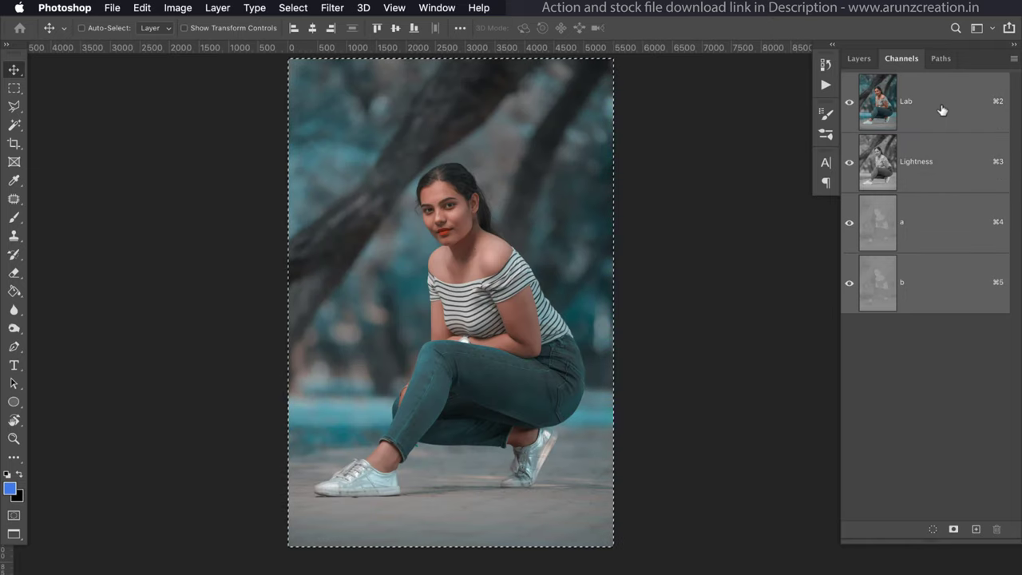
# Step: Deselect the selection around the portrait canvas with Ctrl+D
pyautogui.hotkey('ctrl', 'd')
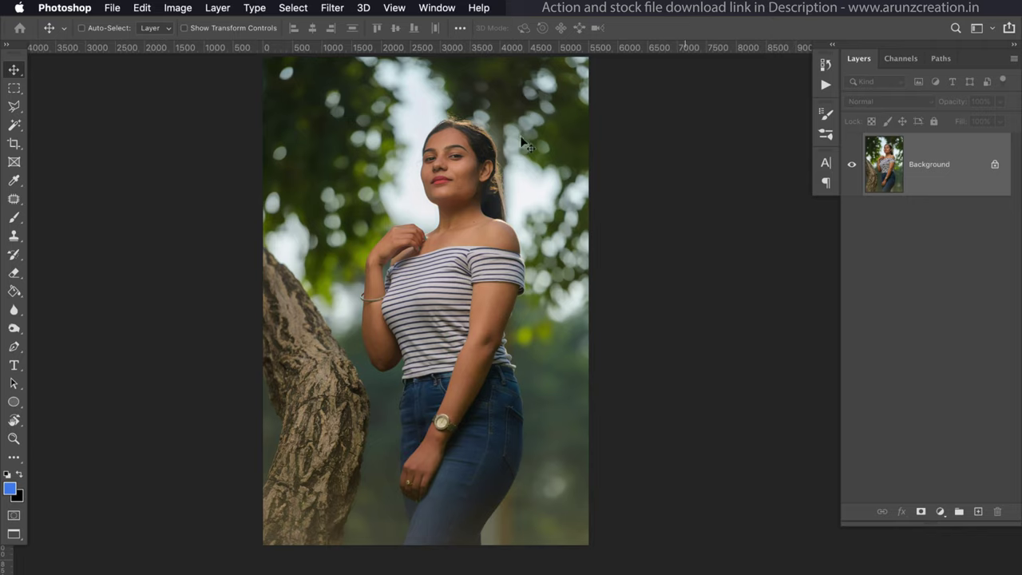
# Step: Run the recorded Teal Orange action from the Actions panel on the tree-trunk photo
pyautogui.click(438, 10)
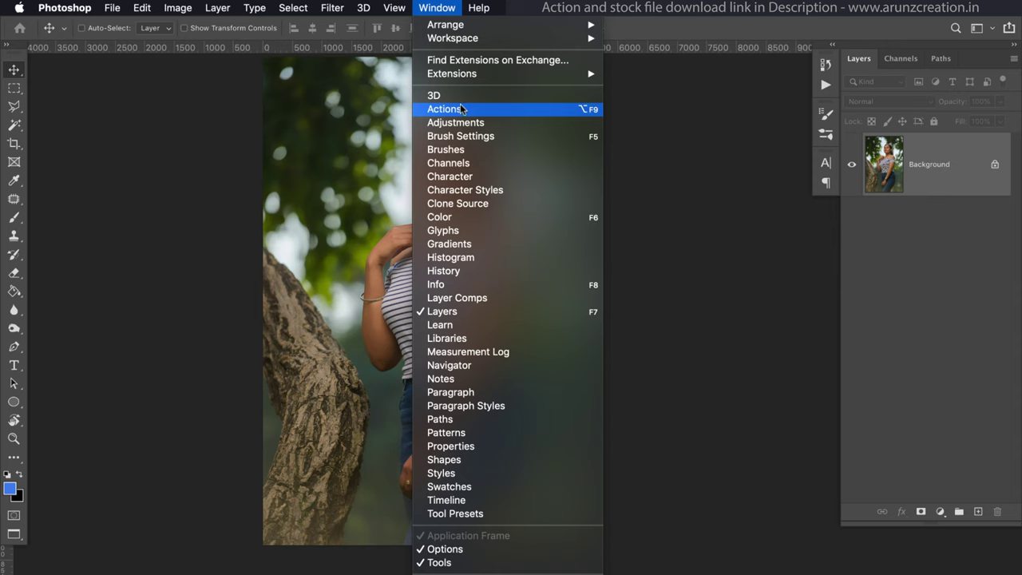
pyautogui.click(447, 109)
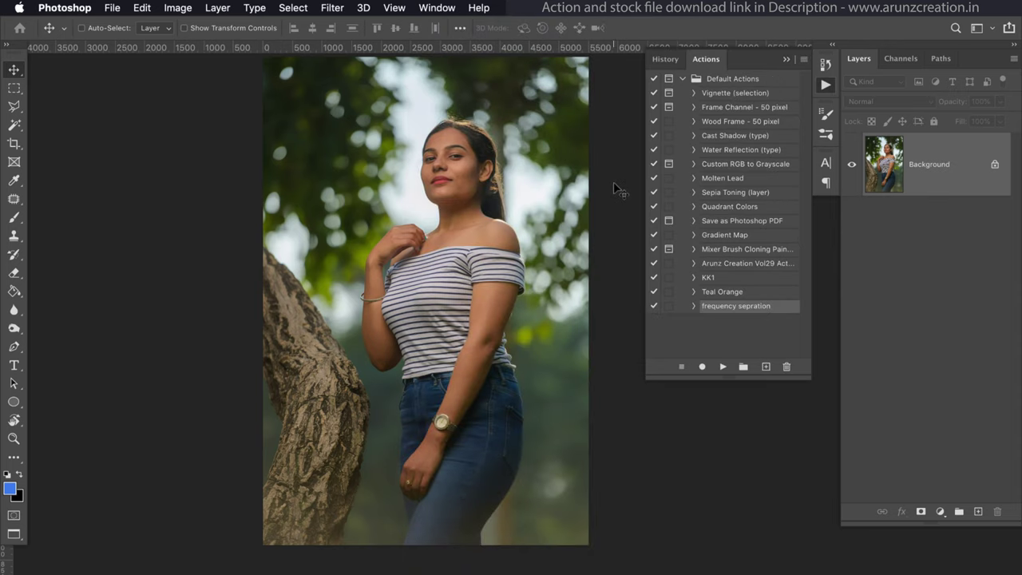
pyautogui.click(729, 293)
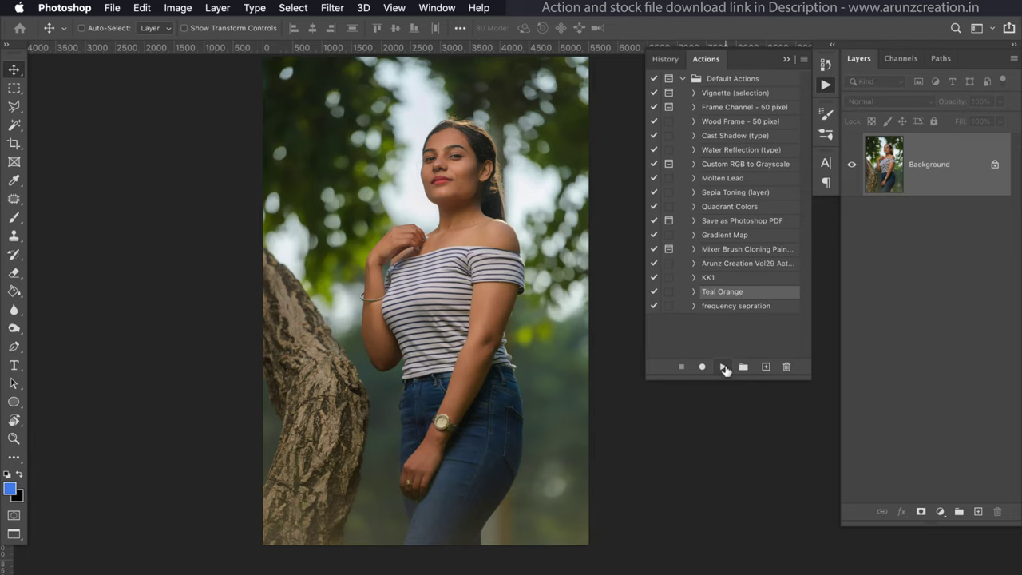
pyautogui.click(724, 367)
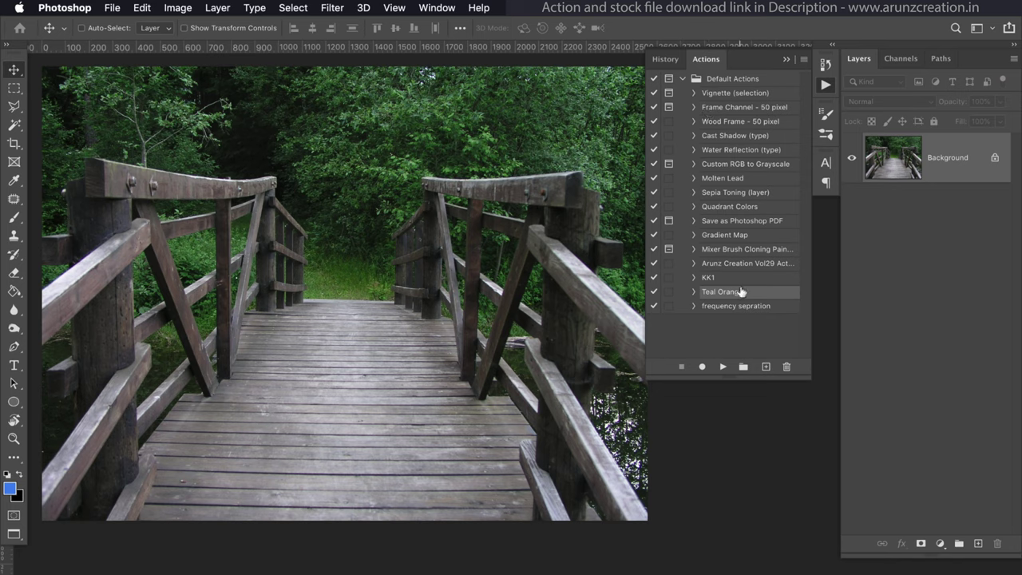
# Step: Play the Teal Orange action on the wooden footbridge photo
pyautogui.click(722, 368)
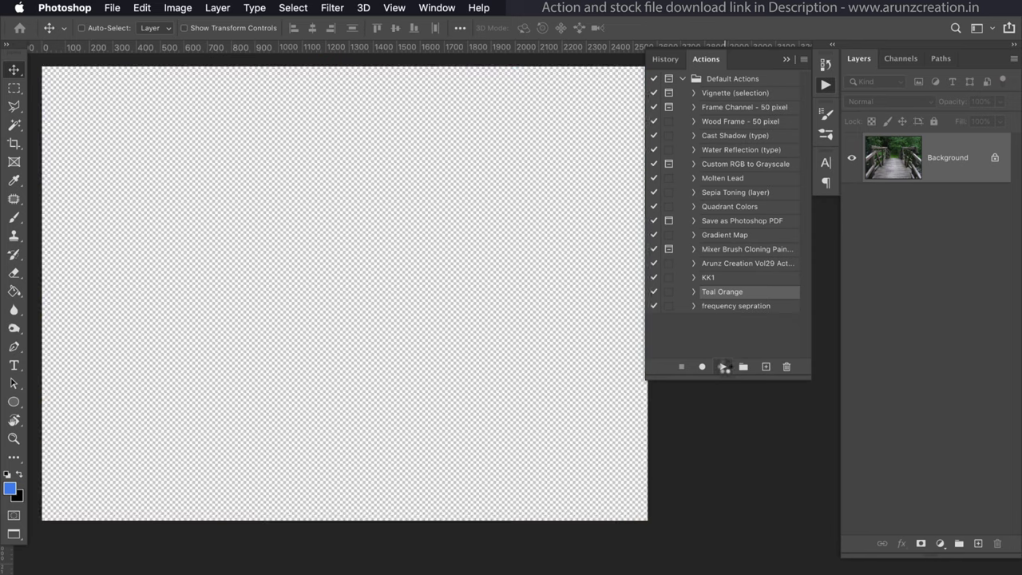